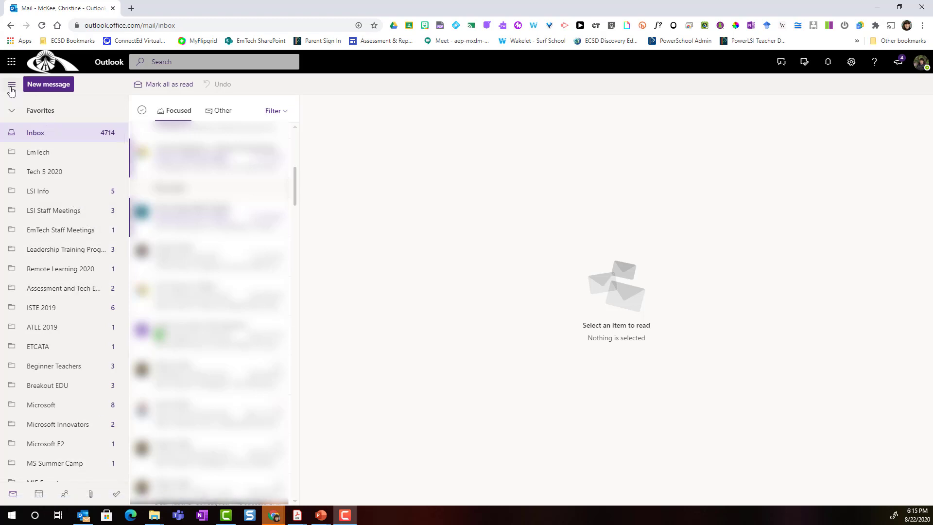
# - Collapse the navigation pane, then expand it again
pyautogui.click(12, 86)
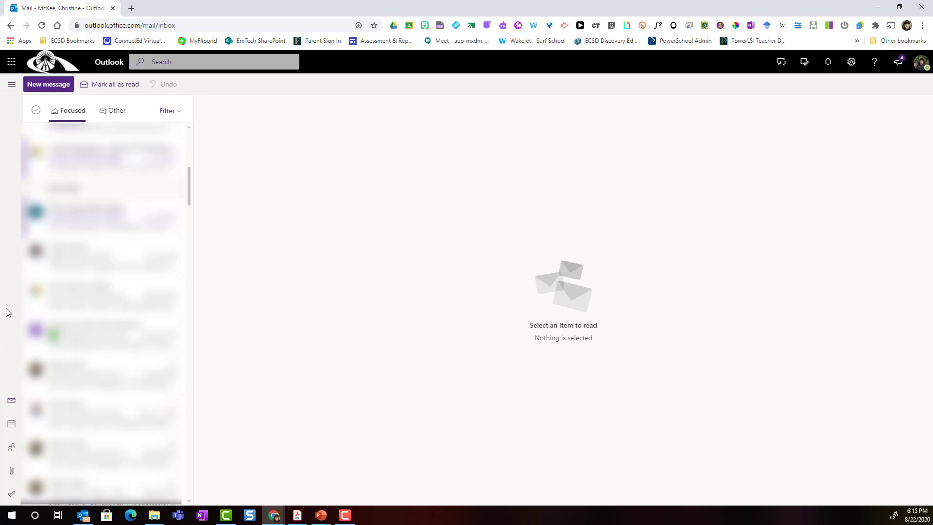
pyautogui.click(12, 87)
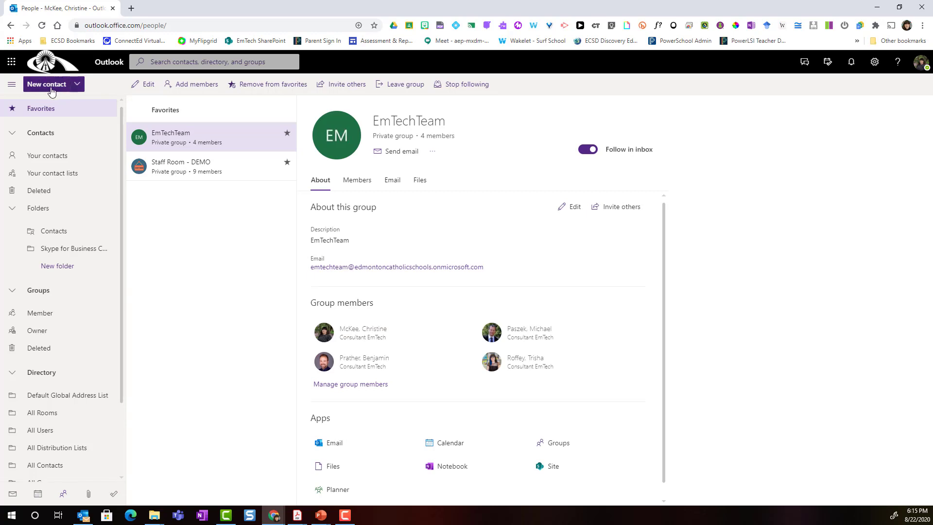
# - Choose New group from the New contact dropdown to start a blank group
pyautogui.click(78, 85)
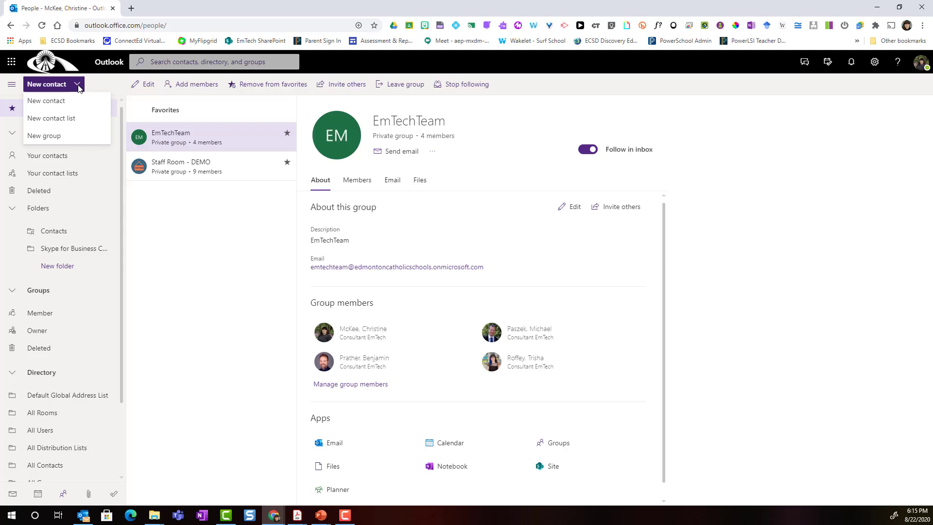
pyautogui.click(67, 141)
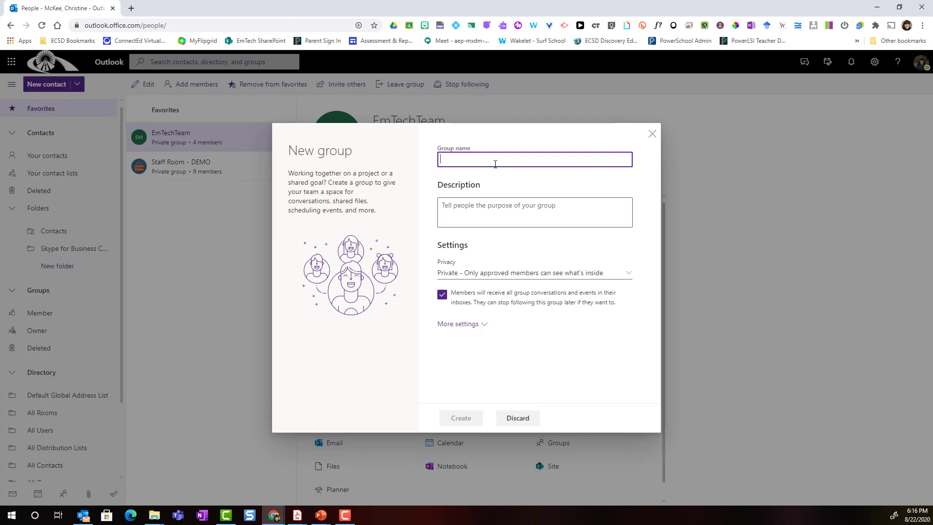
# - Paste 'Parents of Homeroom 2B' as the group name and move to the Description box
pyautogui.write('Parents of Homeroom 2B')
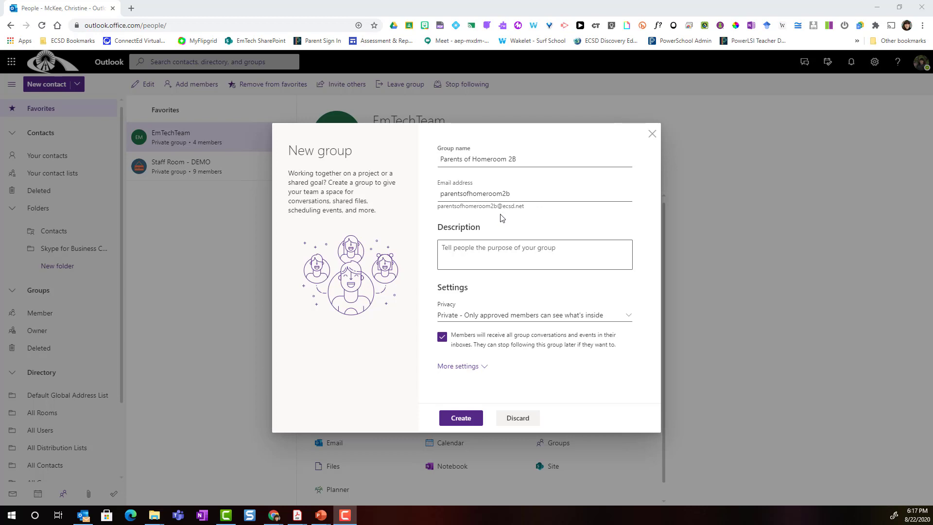
pyautogui.click(488, 249)
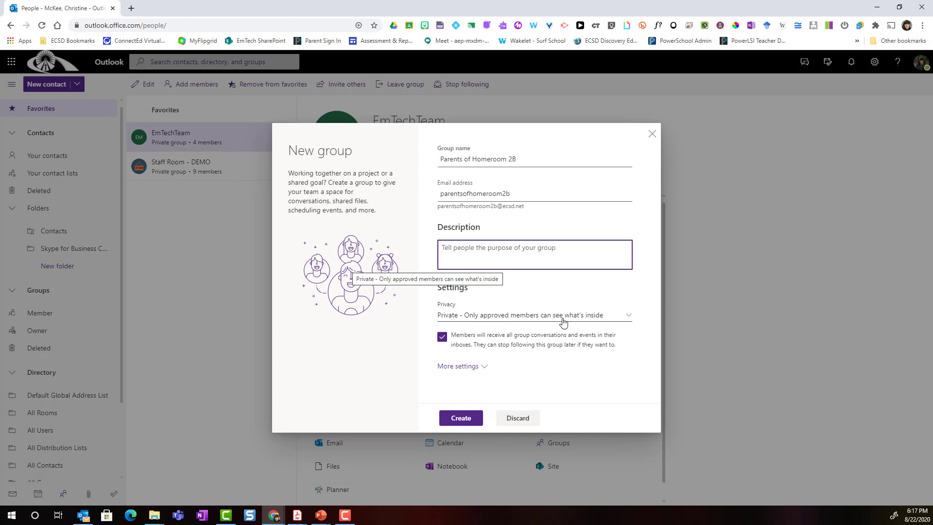
# - Keep privacy at Private and show More settings with English (Canada) notification language
pyautogui.click(629, 316)
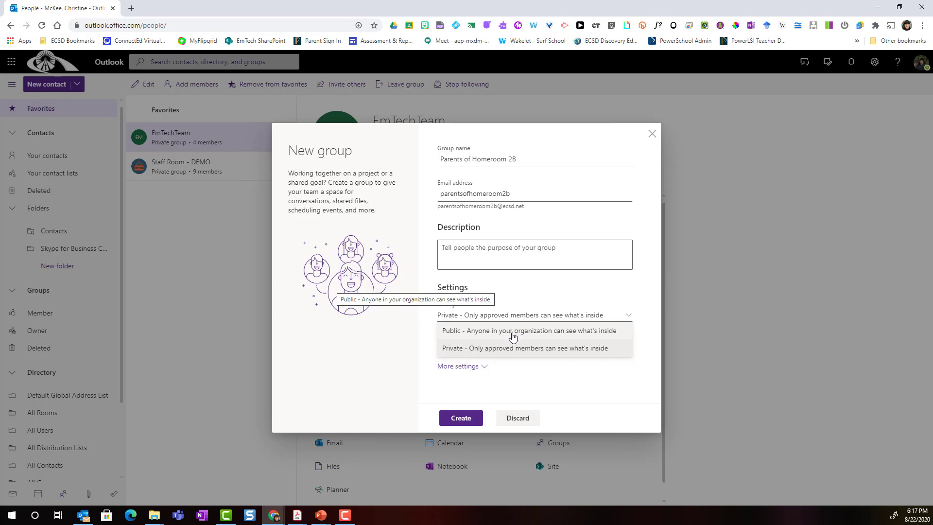
pyautogui.click(491, 350)
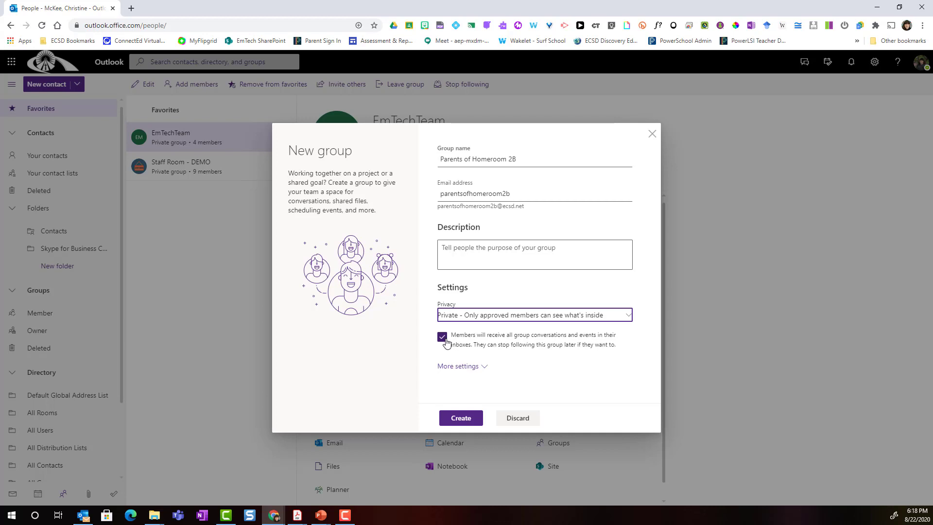
pyautogui.click(483, 368)
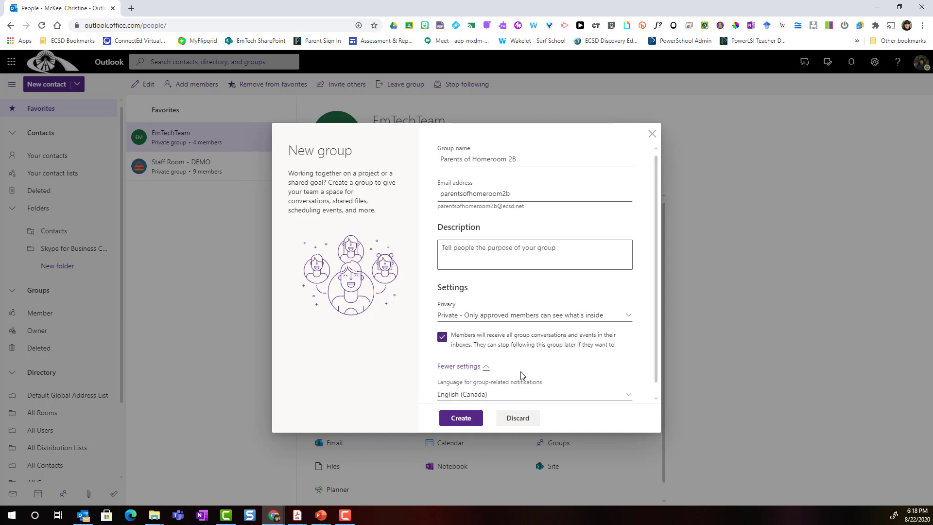
pyautogui.scroll(-1, 583, 391)
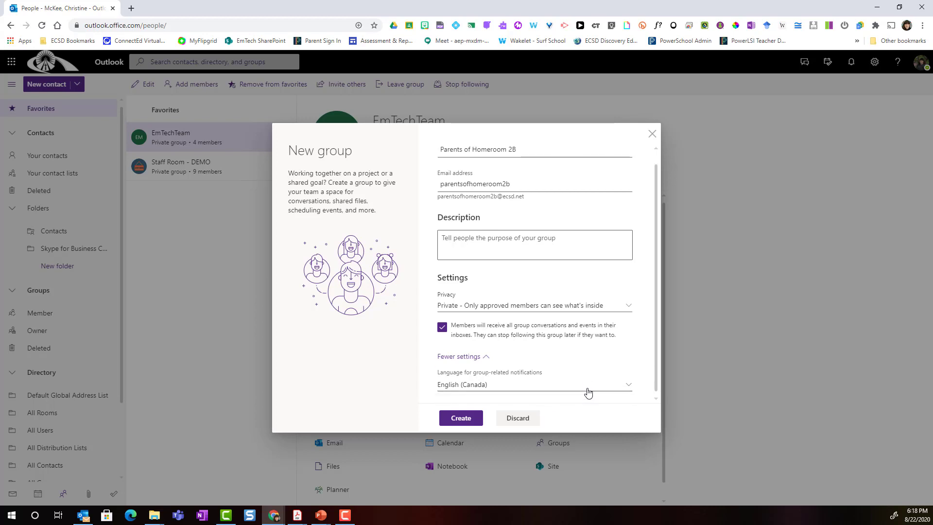
# - Create the group, then search for the guest contact and add them as a member
pyautogui.click(461, 419)
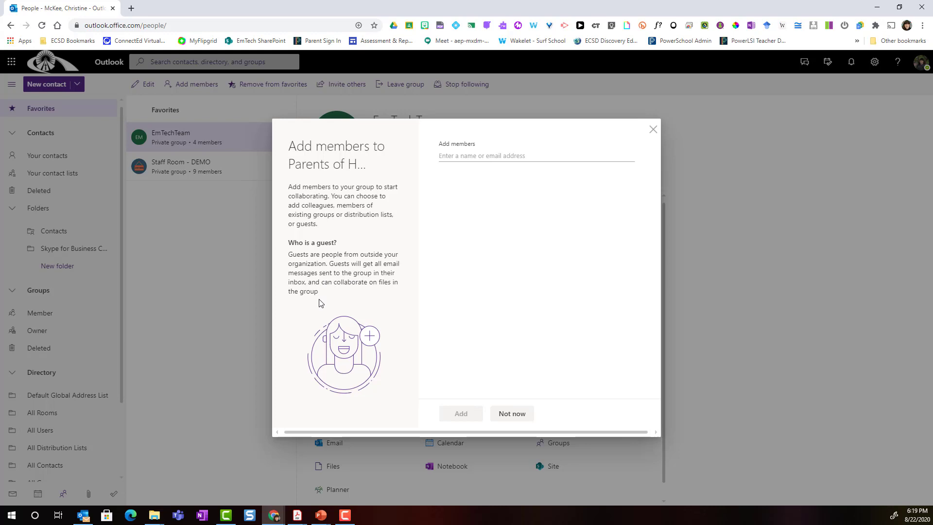
pyautogui.click(479, 154)
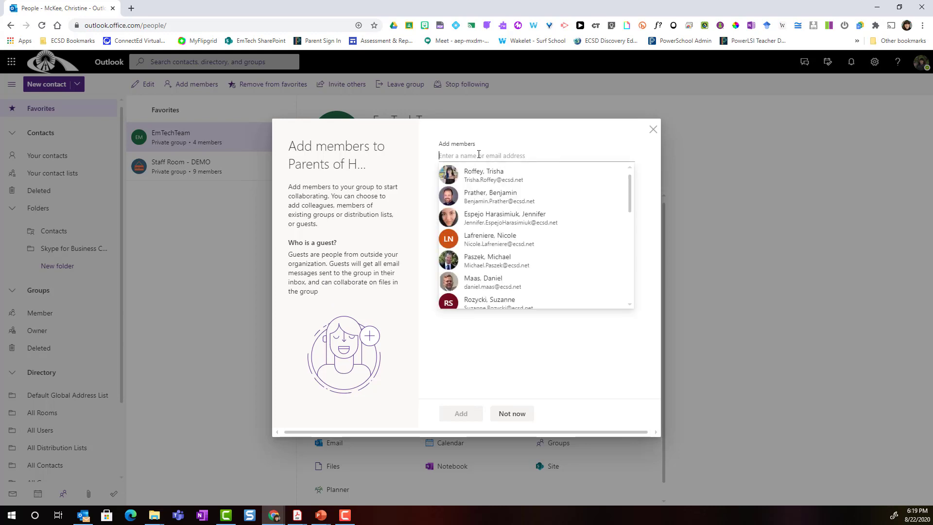
pyautogui.write('Keith.')
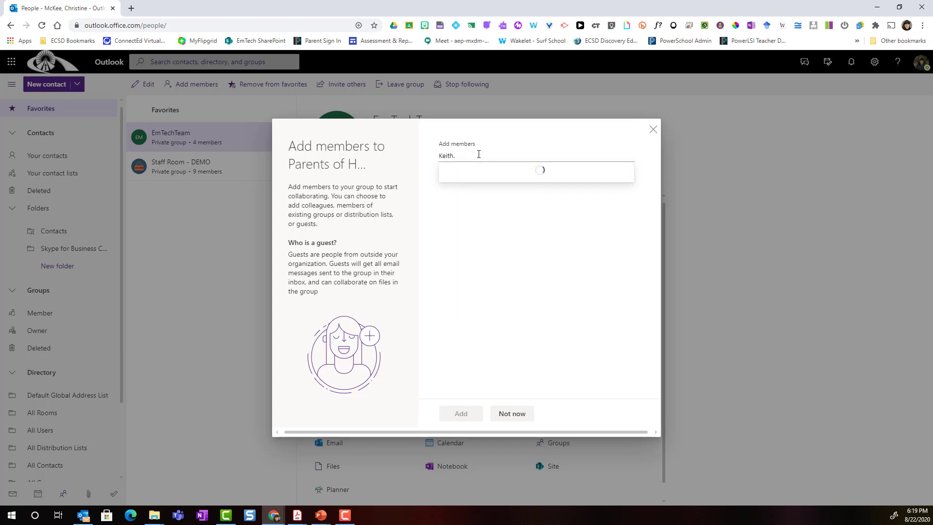
pyautogui.click(486, 173)
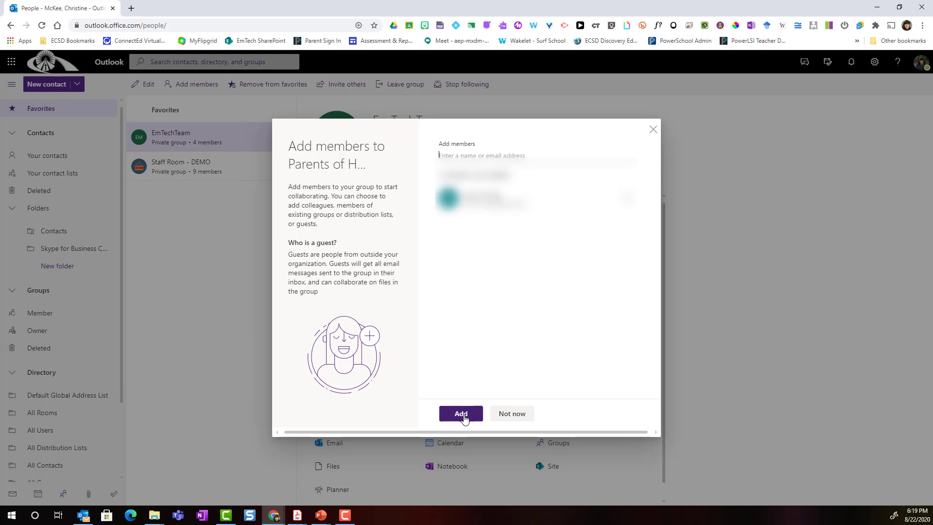
pyautogui.click(464, 415)
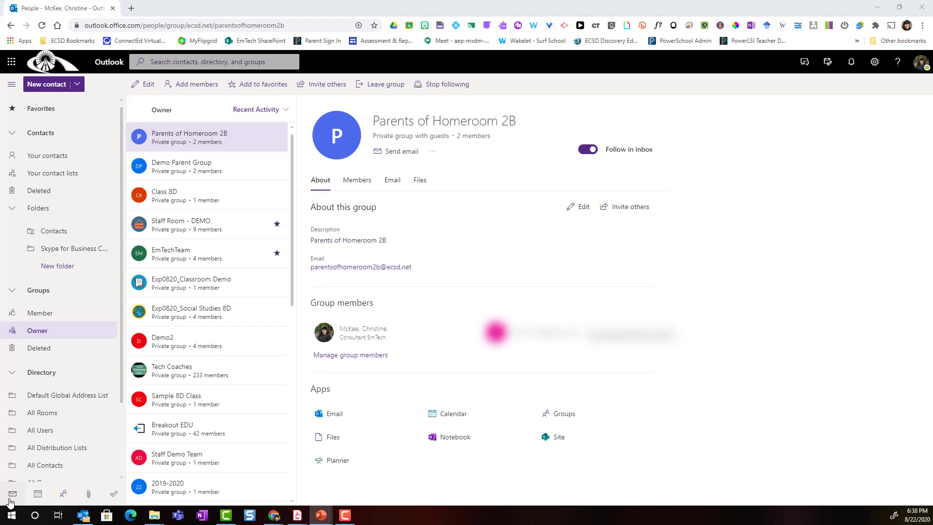
# - Switch to Mail and scroll the folder pane down to the Groups section
pyautogui.click(12, 494)
pyautogui.scroll(-5, 99, 440)
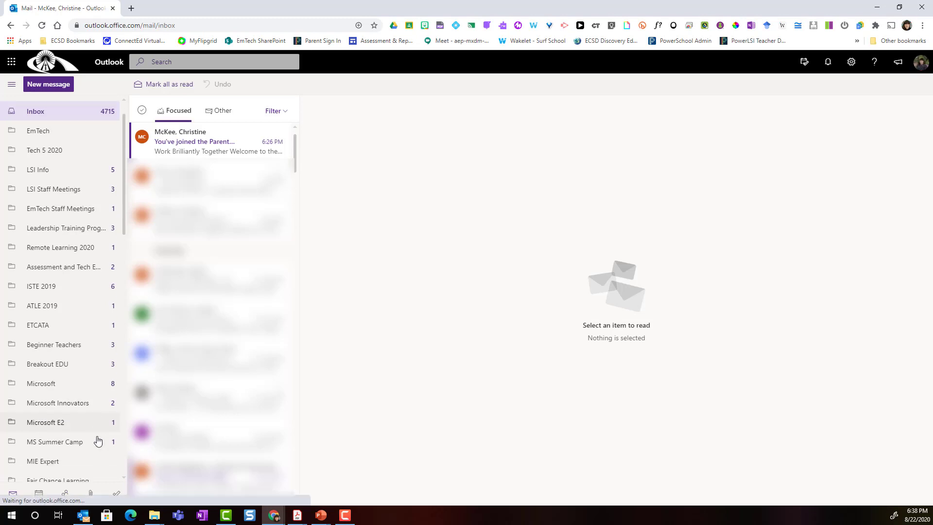
pyautogui.scroll(-1, 100, 441)
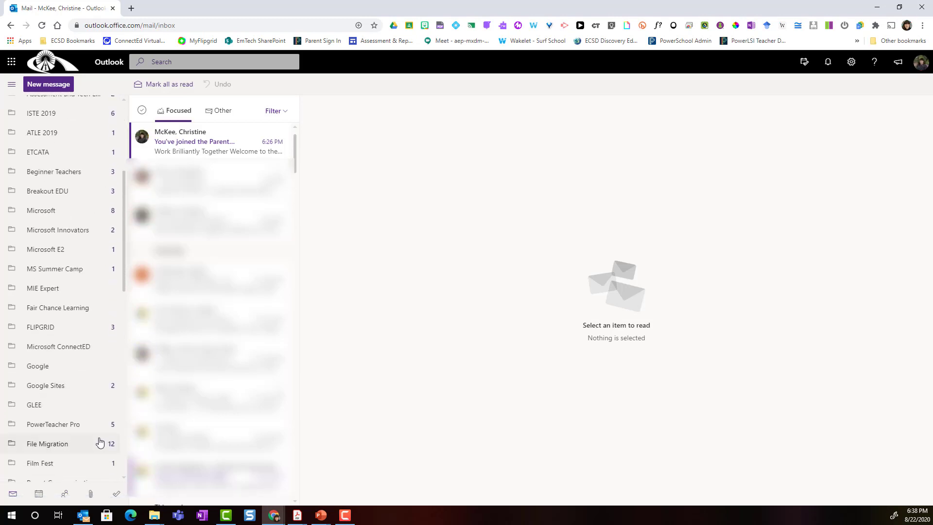
pyautogui.scroll(-8, 97, 442)
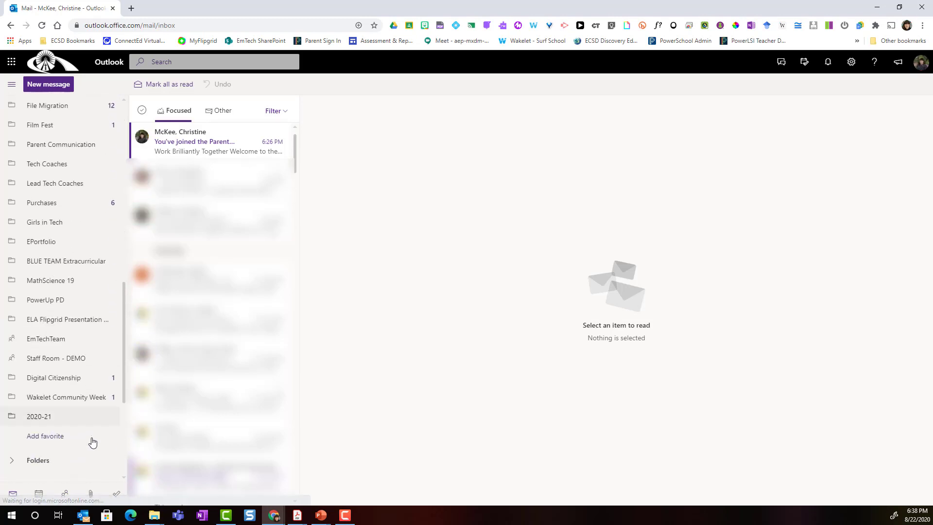
pyautogui.scroll(-3, 91, 442)
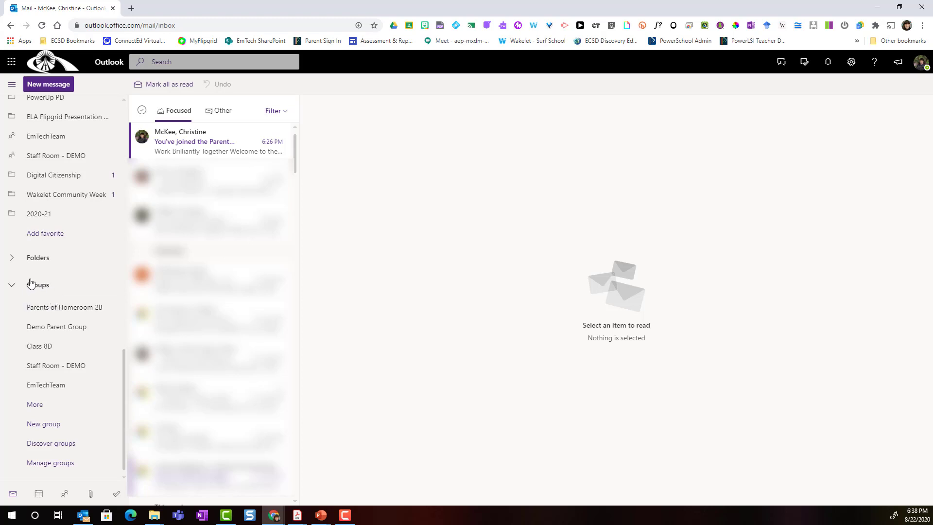
# - Open Parents of Homeroom 2B under Groups and read its welcome message
pyautogui.click(47, 315)
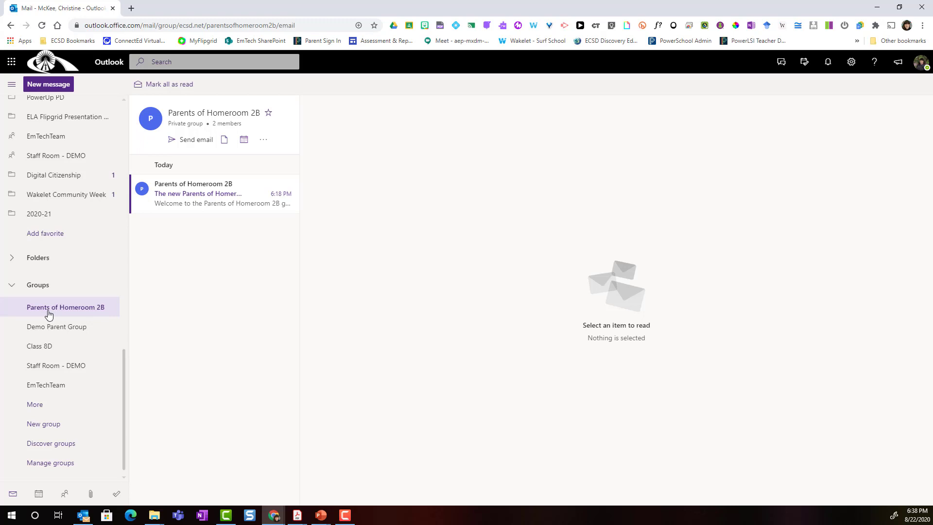
pyautogui.click(224, 212)
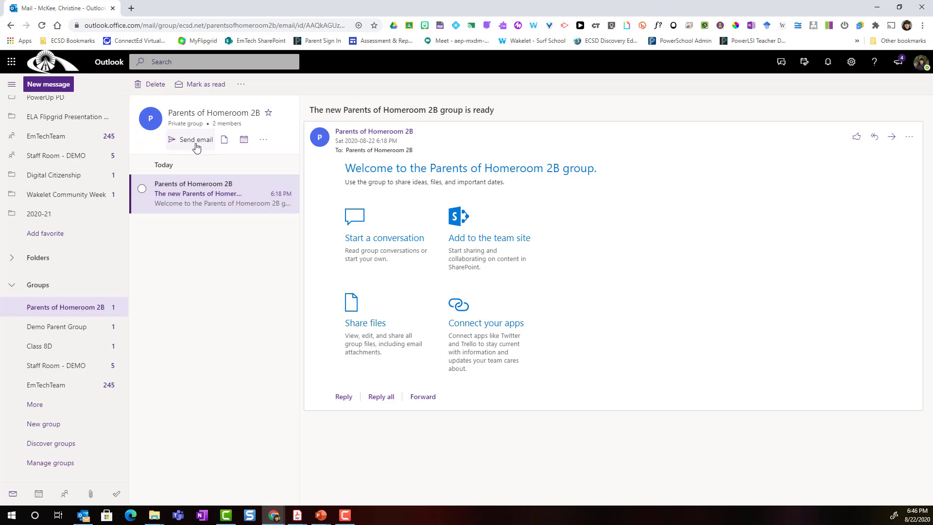
pyautogui.click(196, 145)
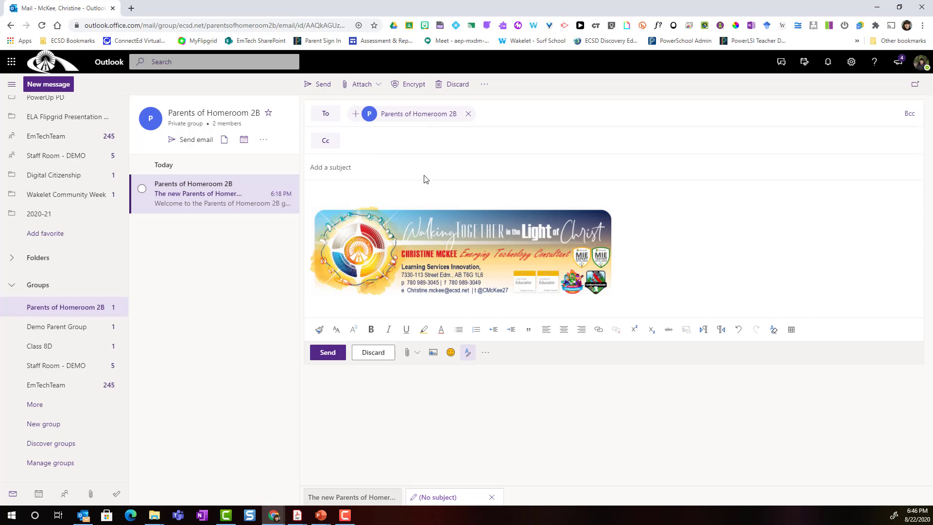
pyautogui.click(389, 190)
# - Discard the draft group email and open the group's Documents library
pyautogui.click(373, 352)
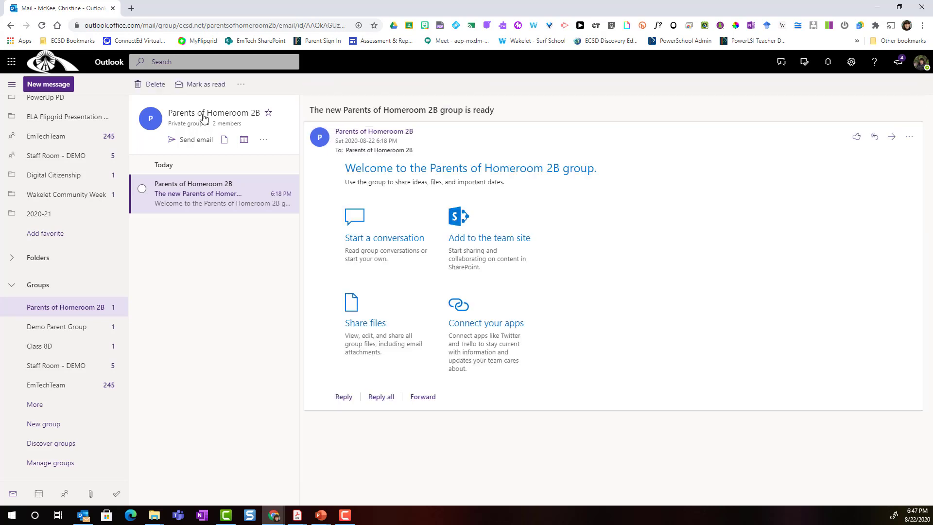
pyautogui.click(225, 141)
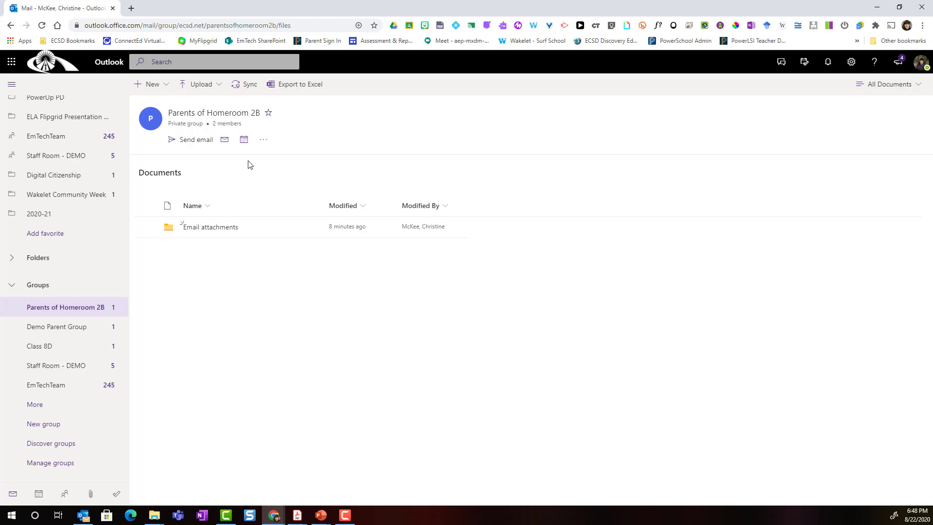
# - Open the '2 members' list, start Add members, then close without adding anyone
pyautogui.click(226, 124)
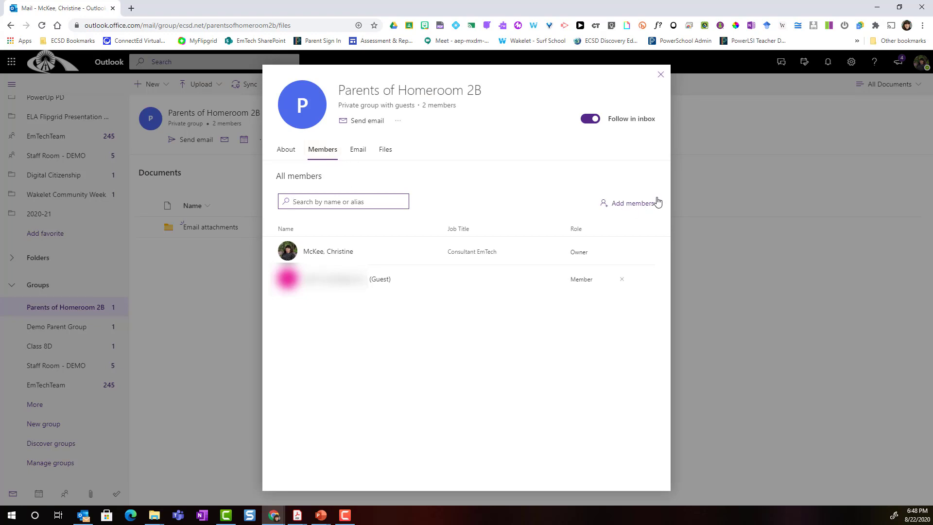
pyautogui.click(623, 207)
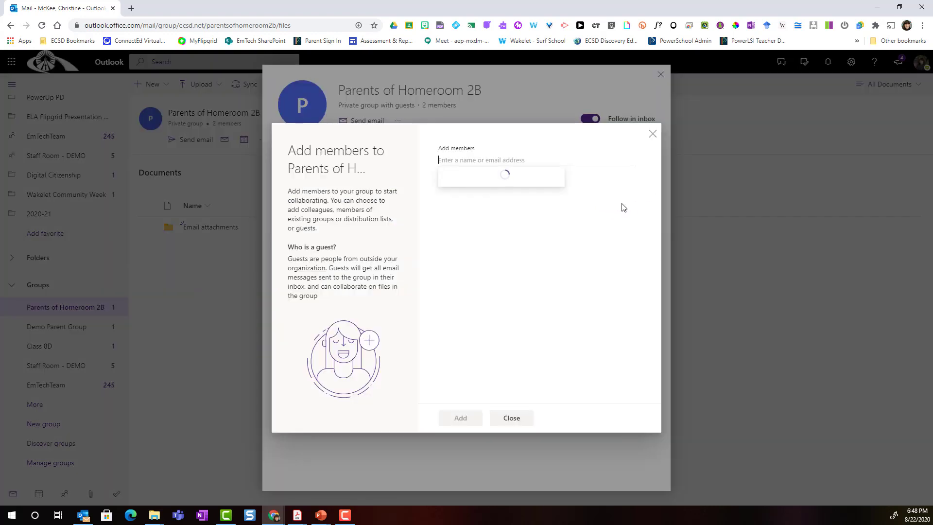
pyautogui.click(584, 316)
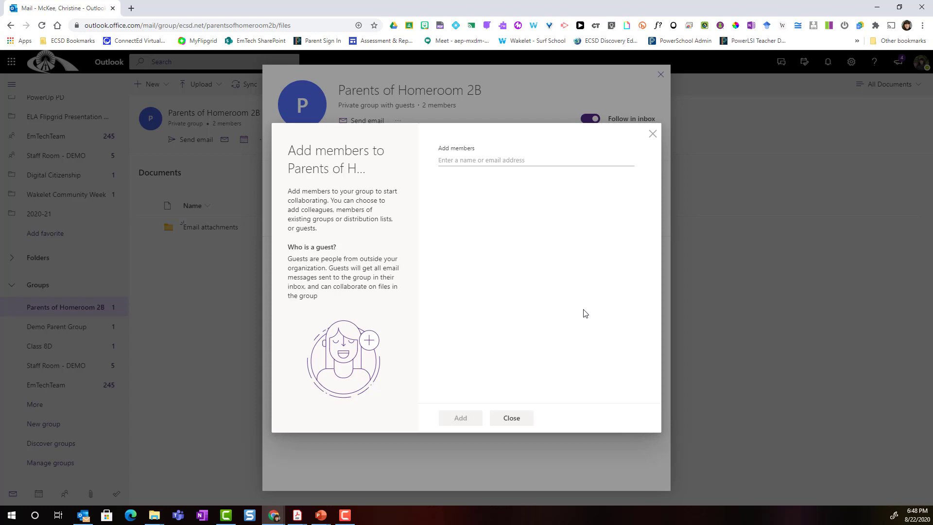
pyautogui.click(511, 418)
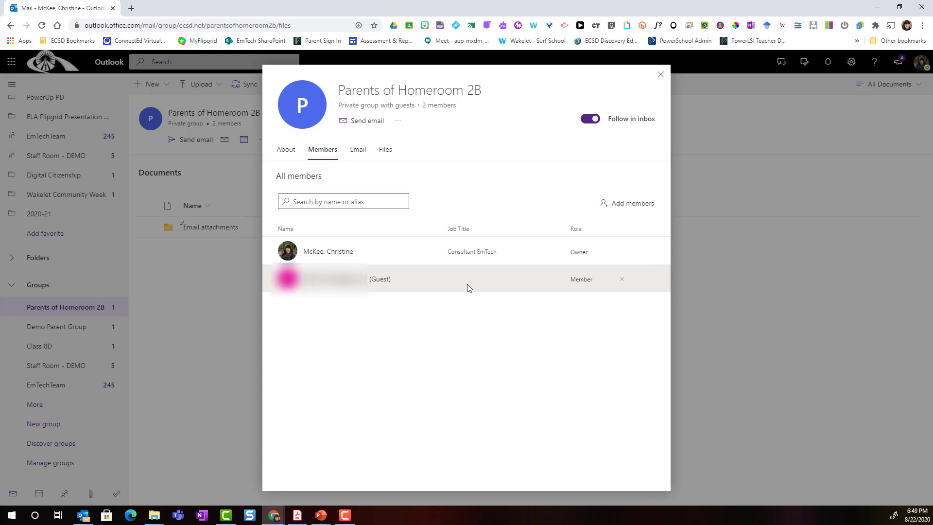
# - Remove the guest from the Members list and confirm, leaving only the owner
pyautogui.click(623, 281)
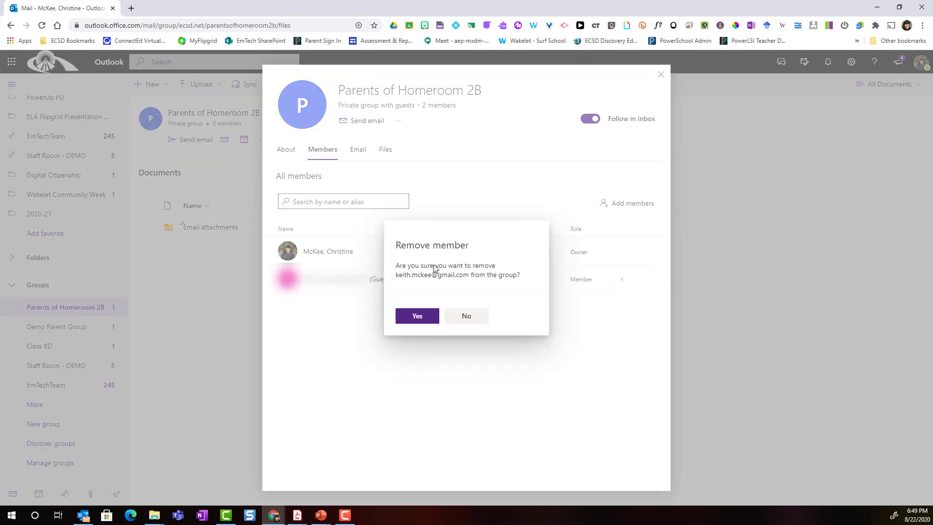
pyautogui.click(417, 316)
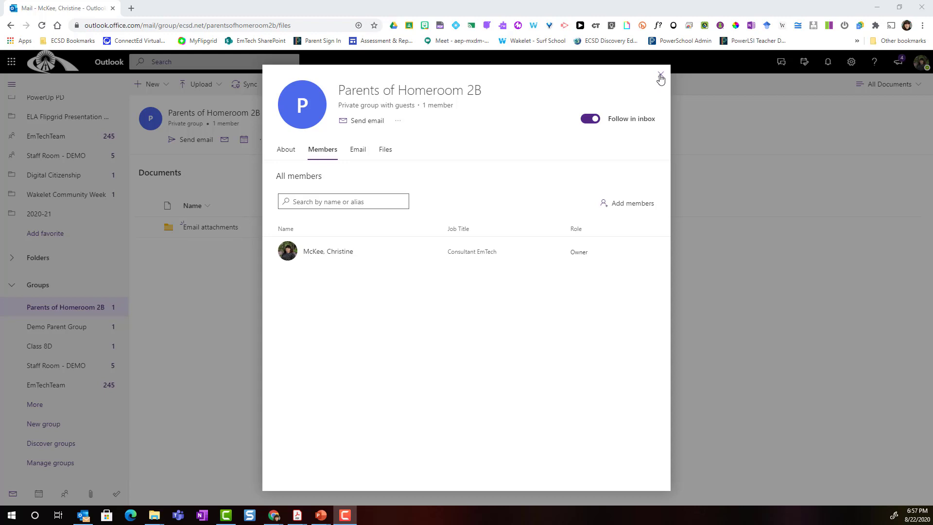
# - Close the Parents of Homeroom 2B member card and go back to the Inbox under Favorites
pyautogui.click(660, 76)
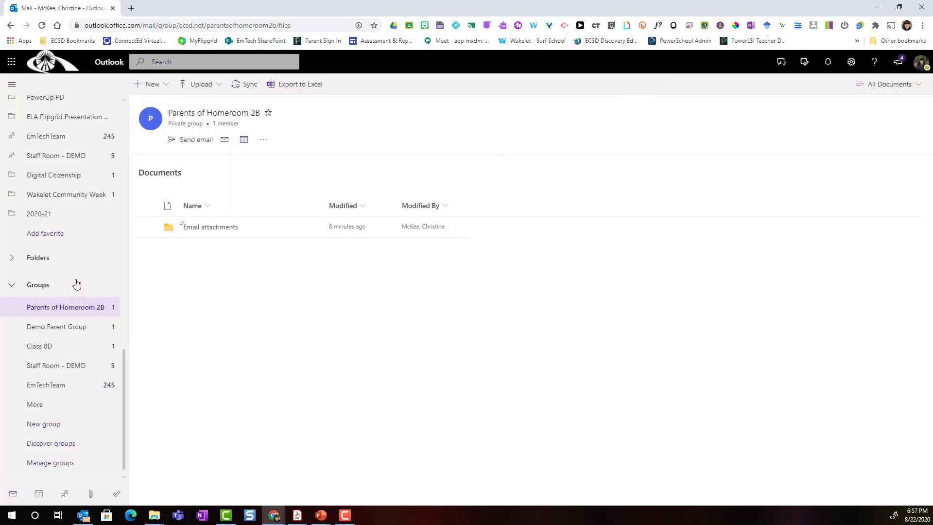
pyautogui.scroll(7, 67, 290)
pyautogui.scroll(5, 67, 291)
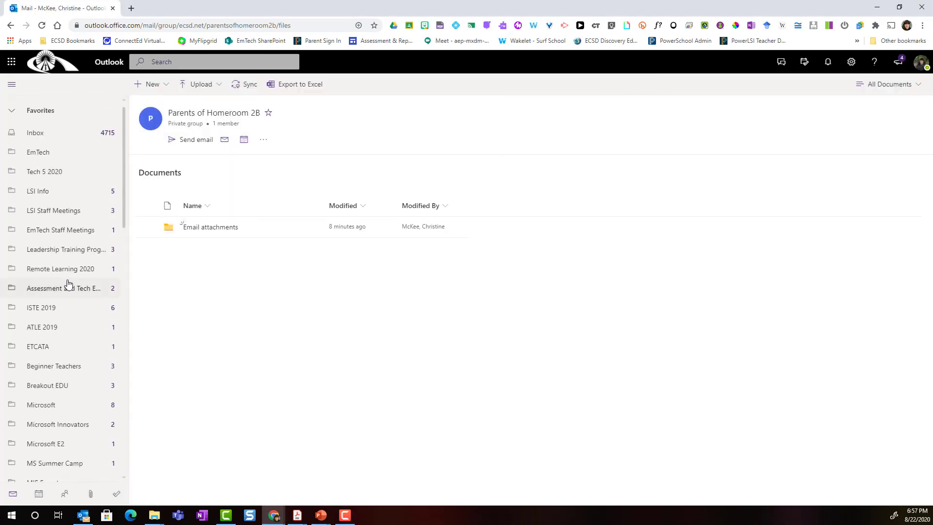
pyautogui.click(47, 137)
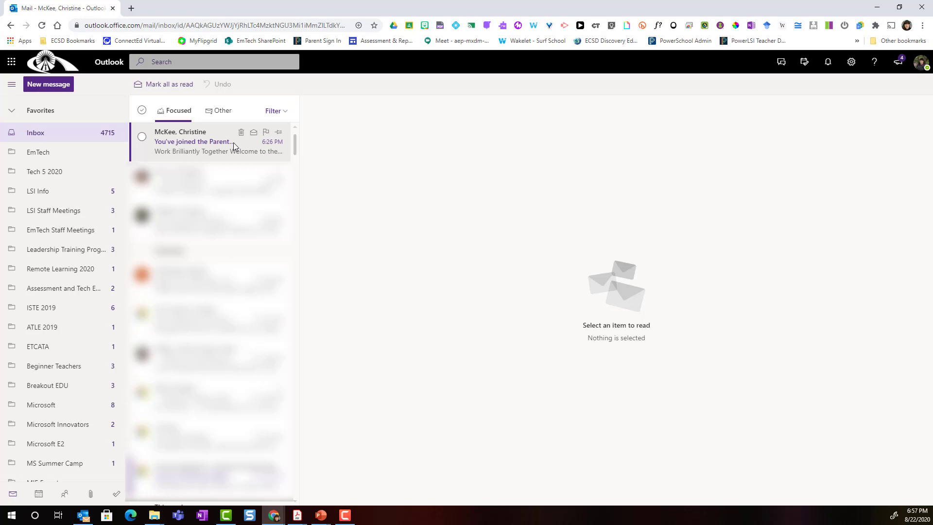
pyautogui.scroll(-5, 77, 168)
pyautogui.scroll(-10, 77, 169)
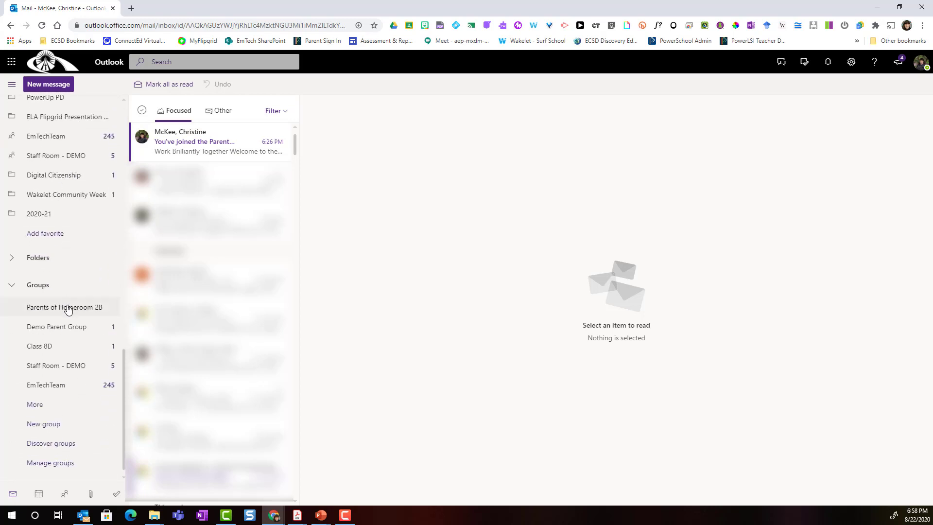
# - Select Parents of Homeroom 2B under Groups and open its Settings from the group's more-options menu
pyautogui.click(68, 308)
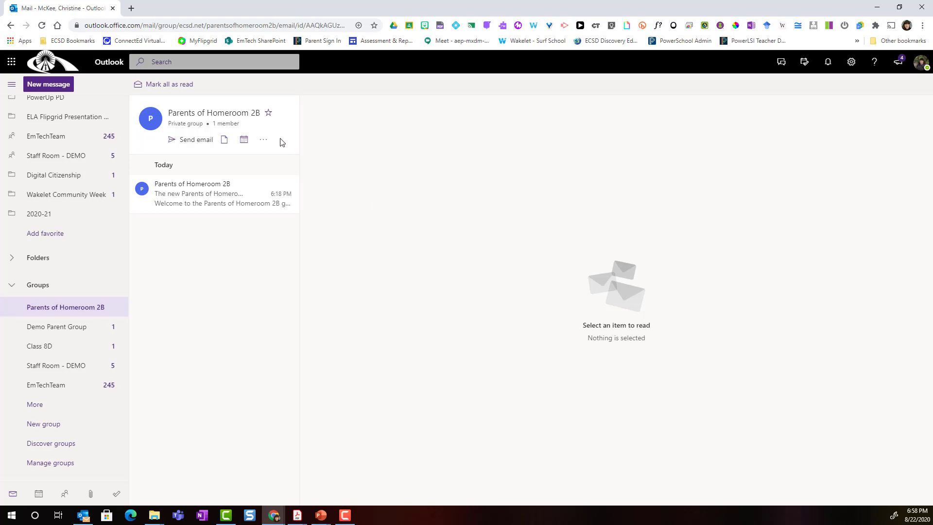
pyautogui.click(267, 142)
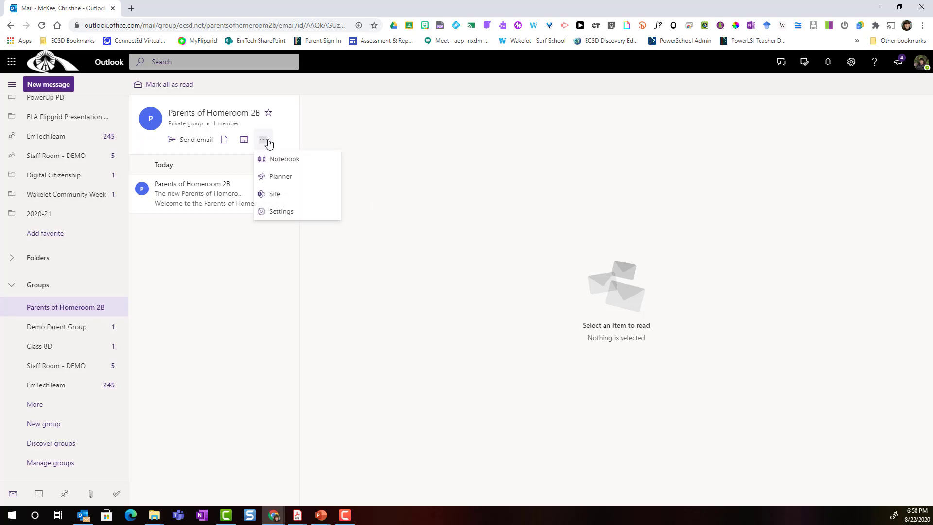
pyautogui.click(274, 212)
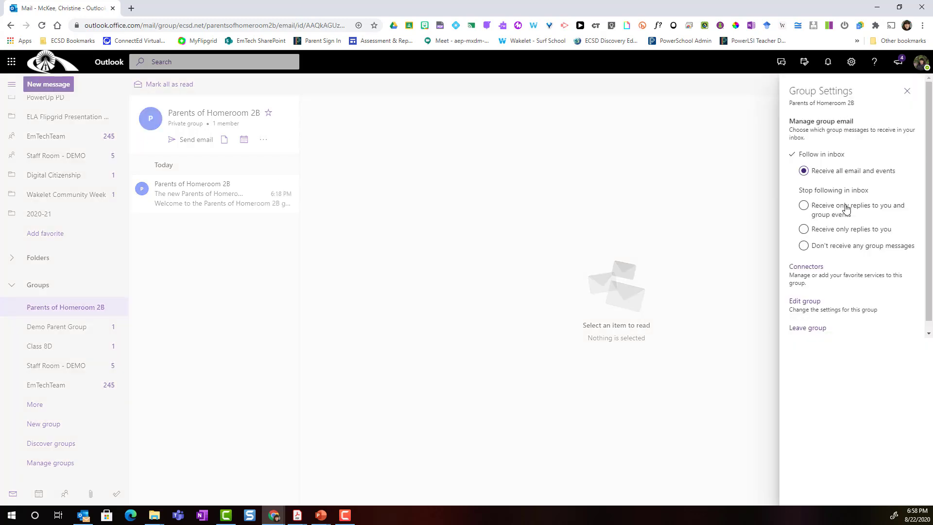